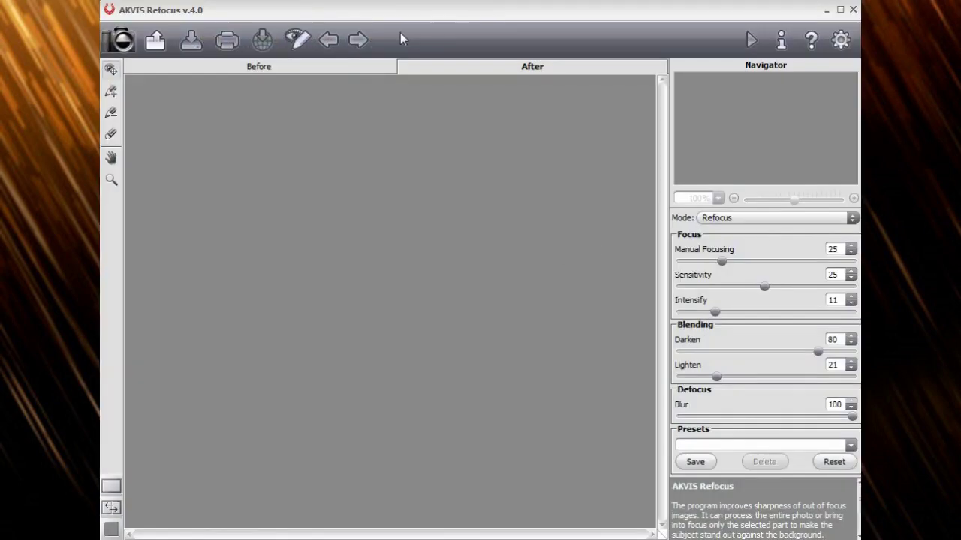
Open the photo Fotolia_31188177_Subscription_XXL from the fotolia folder
click(155, 40)
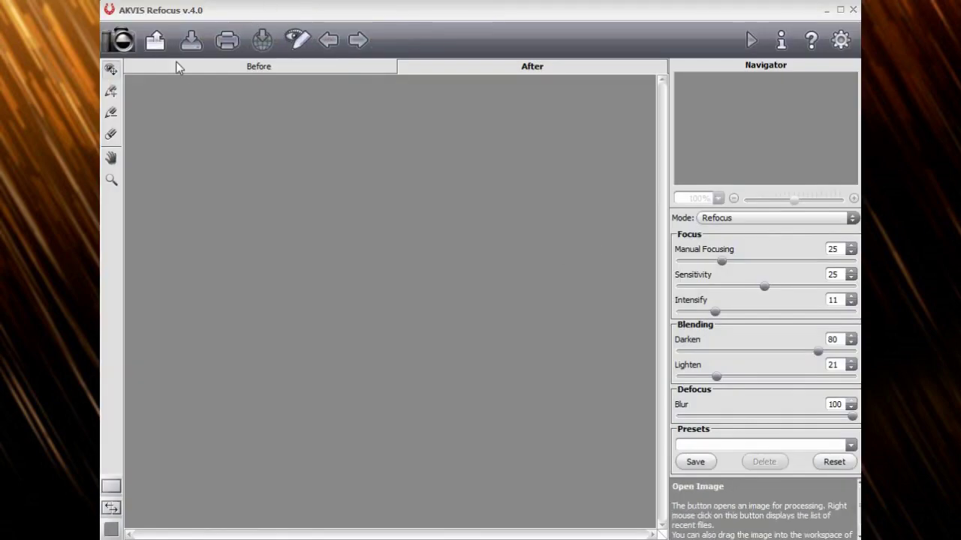
scroll(268, 226, down, 5)
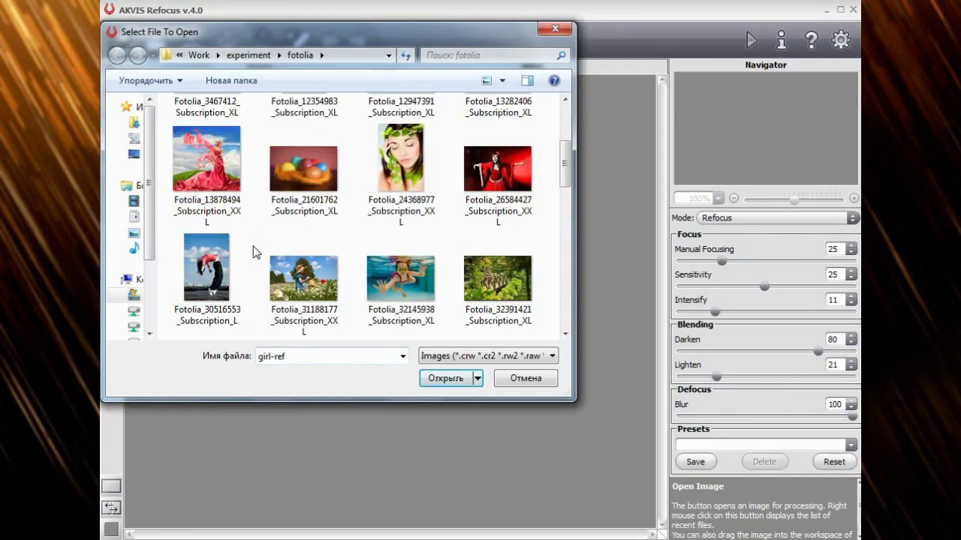
double_click(272, 212)
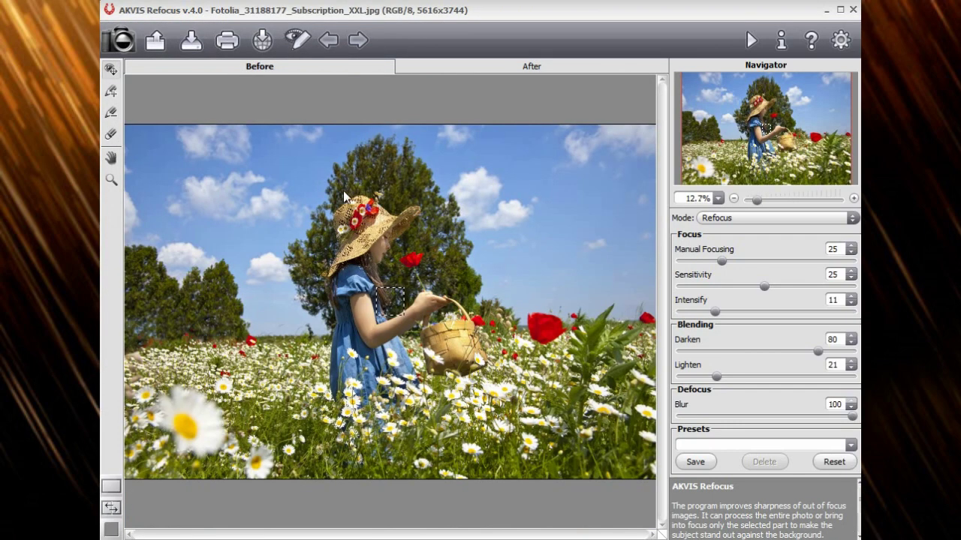
Apply the AKVIS Default preset and move the preview area onto the girl's face
click(853, 199)
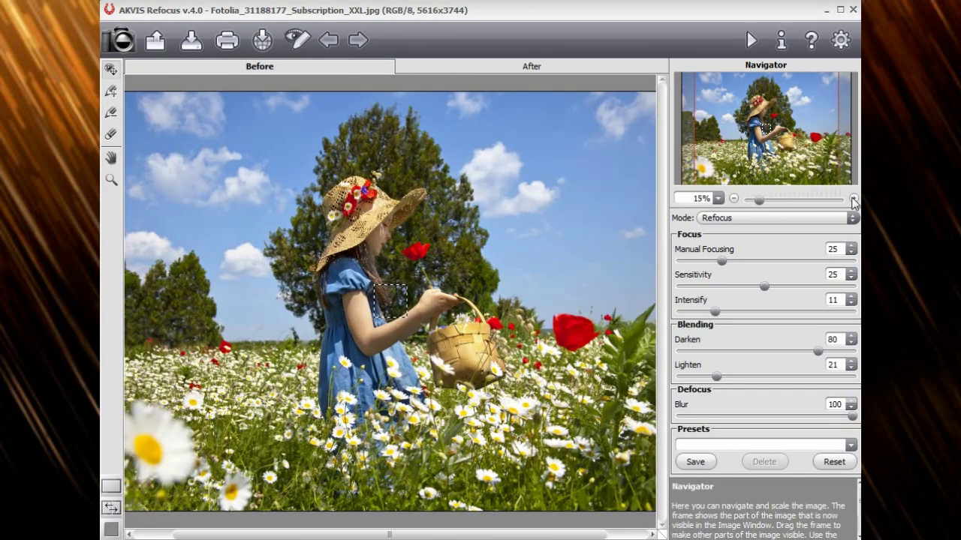
click(852, 199)
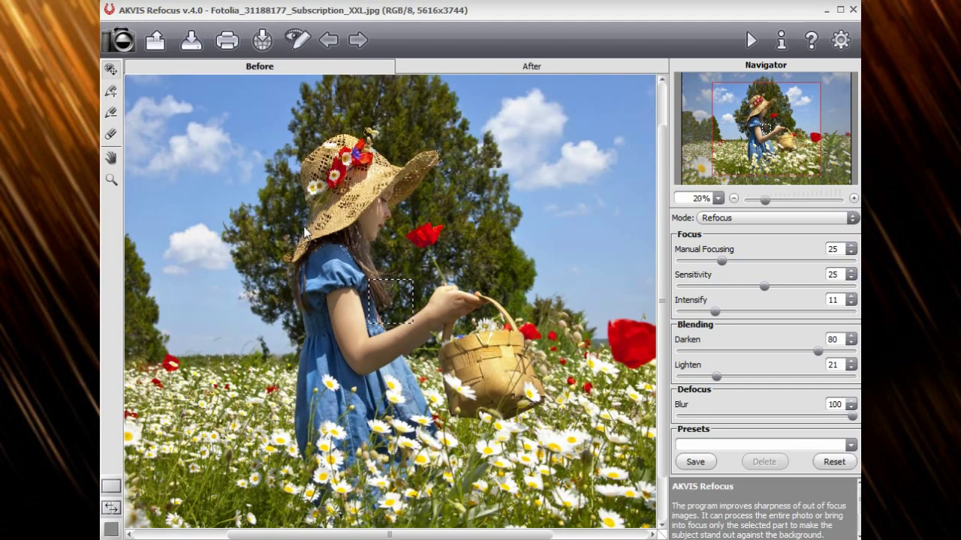
click(849, 445)
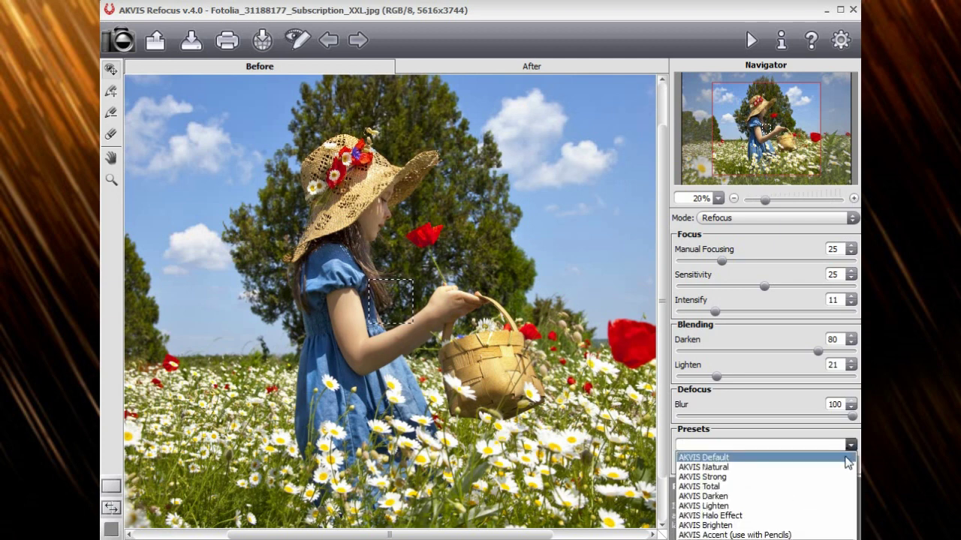
click(847, 458)
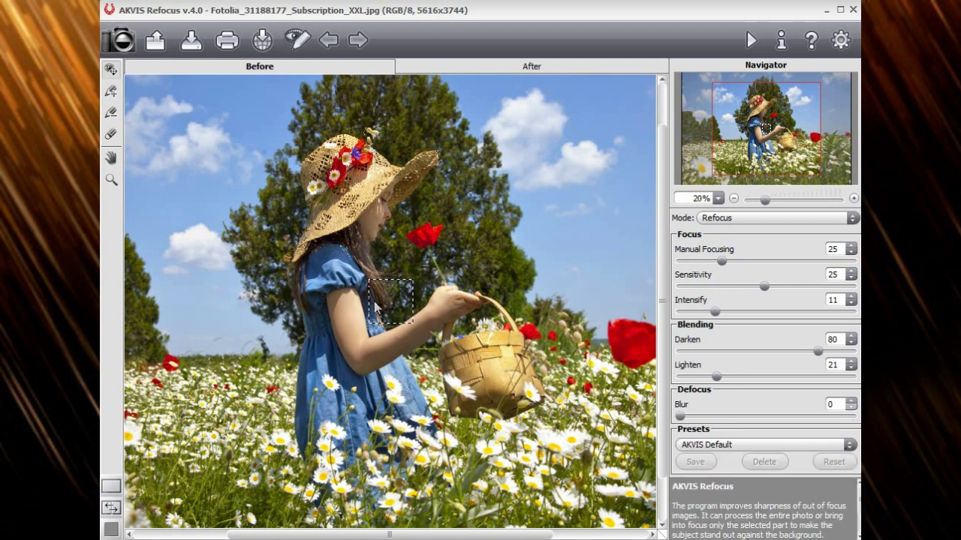
drag(385, 309, 377, 217)
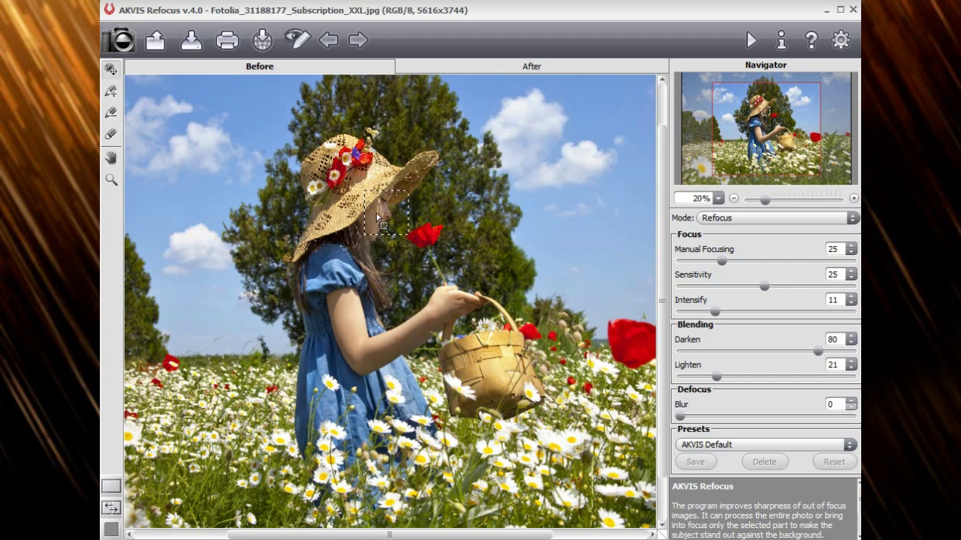
Preview the AKVIS Natural preset on the girl's face and switch to the AKVIS Strong preset
click(853, 199)
click(853, 198)
click(853, 198)
drag(776, 142, 773, 124)
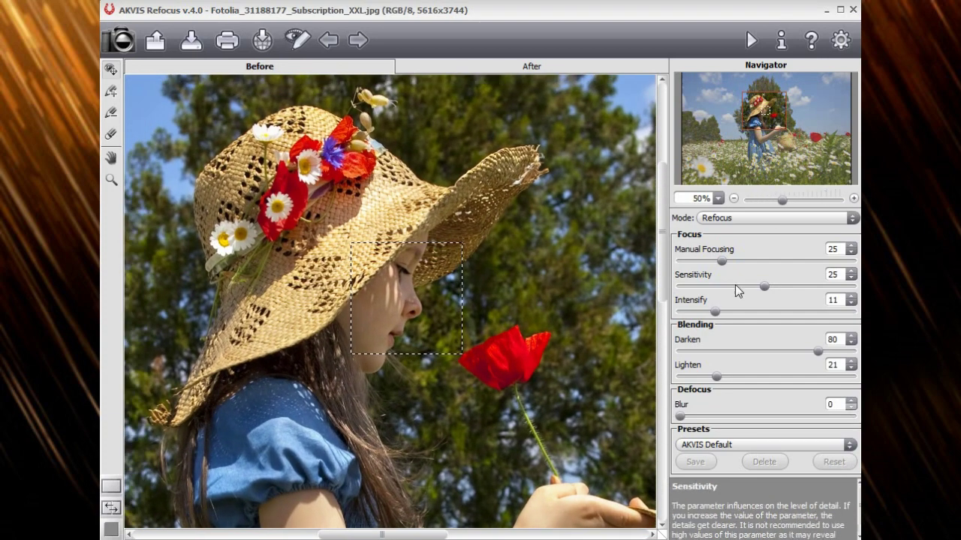
click(742, 445)
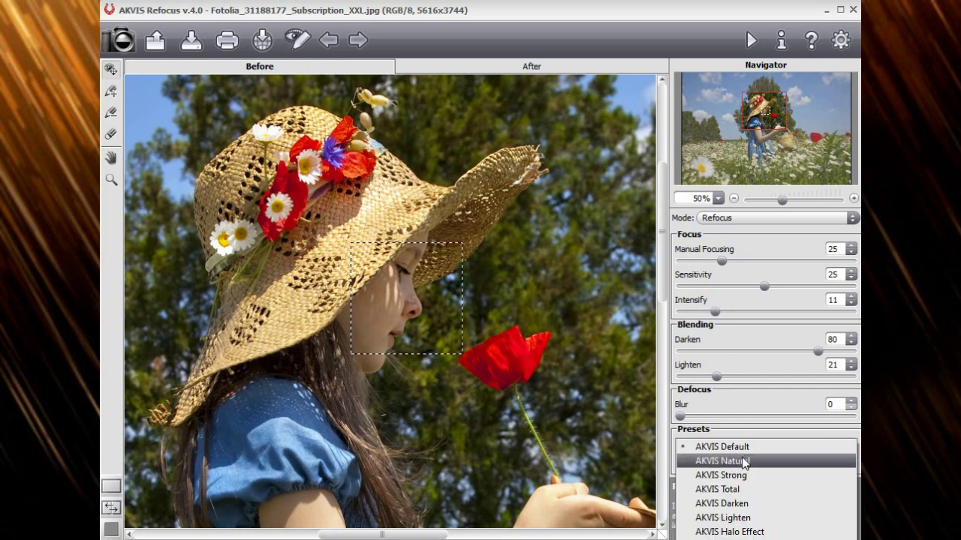
click(741, 459)
click(735, 445)
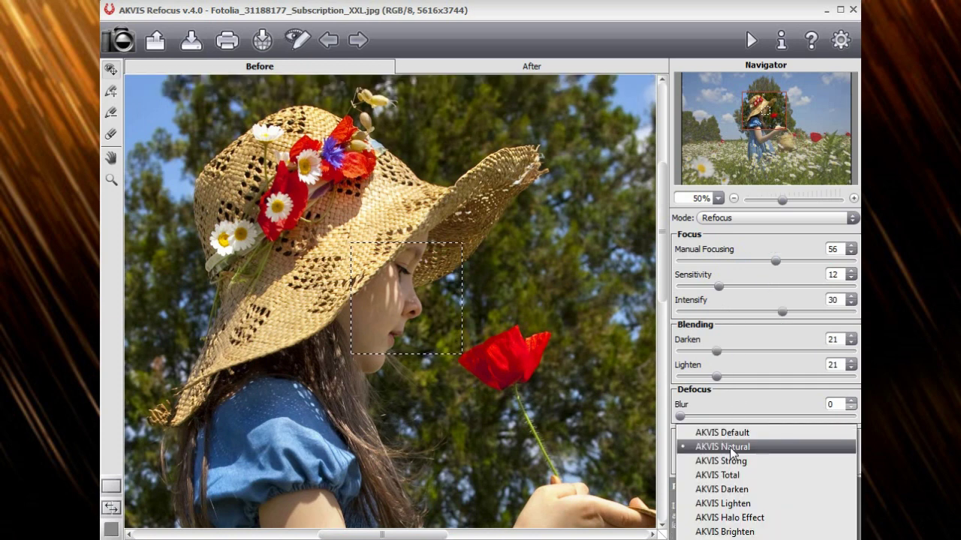
click(734, 460)
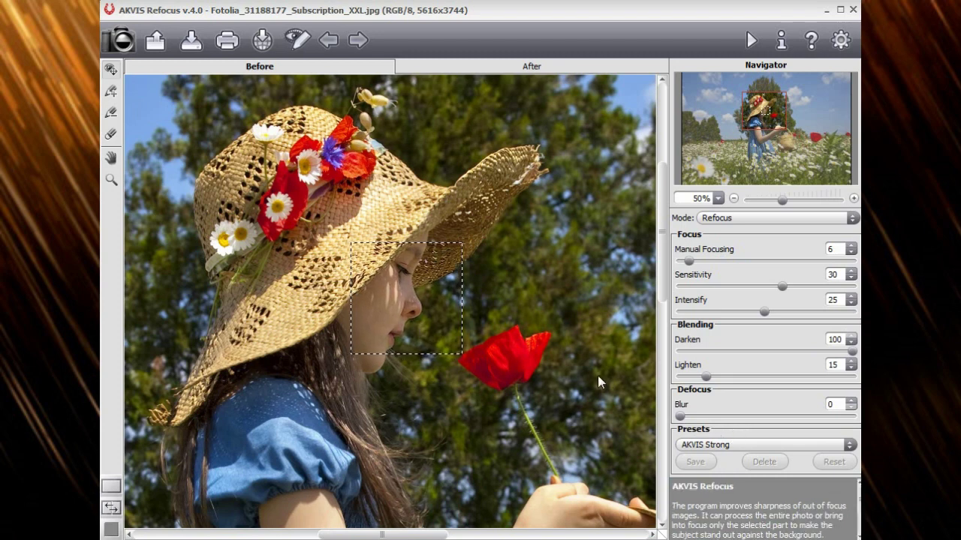
Mark the girl, her basket and the poppy she holds as in-focus areas with blue pencil strokes, using size 33 for the girl and basket
click(733, 198)
click(734, 198)
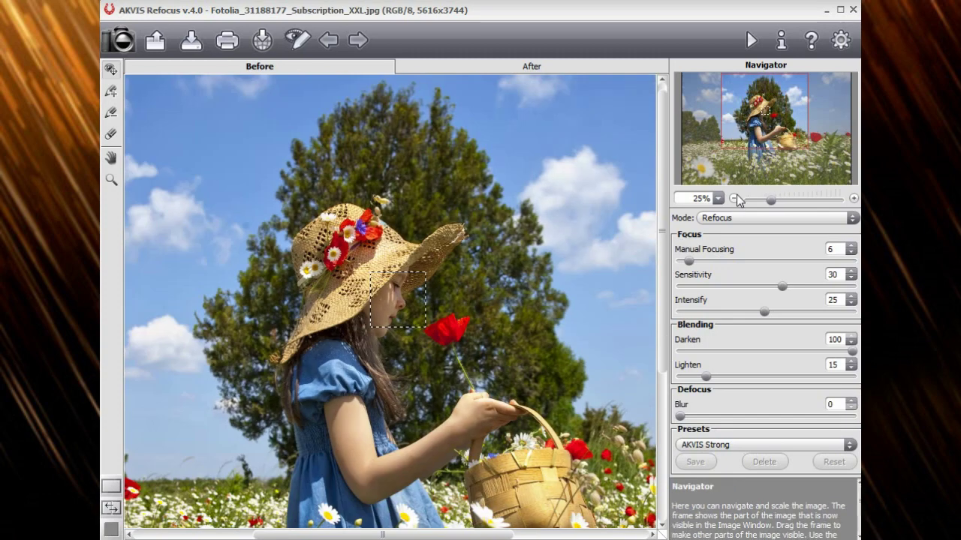
drag(761, 132, 762, 151)
click(733, 198)
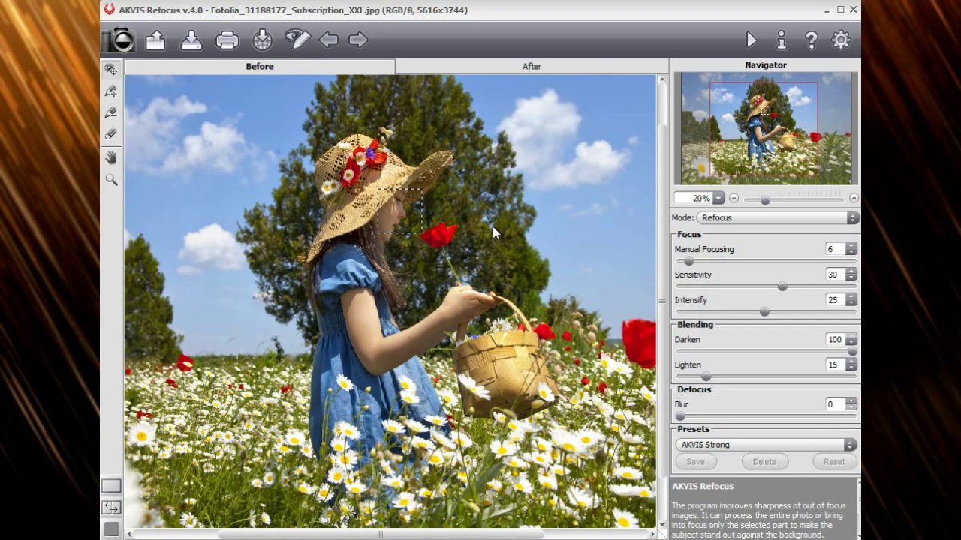
click(111, 90)
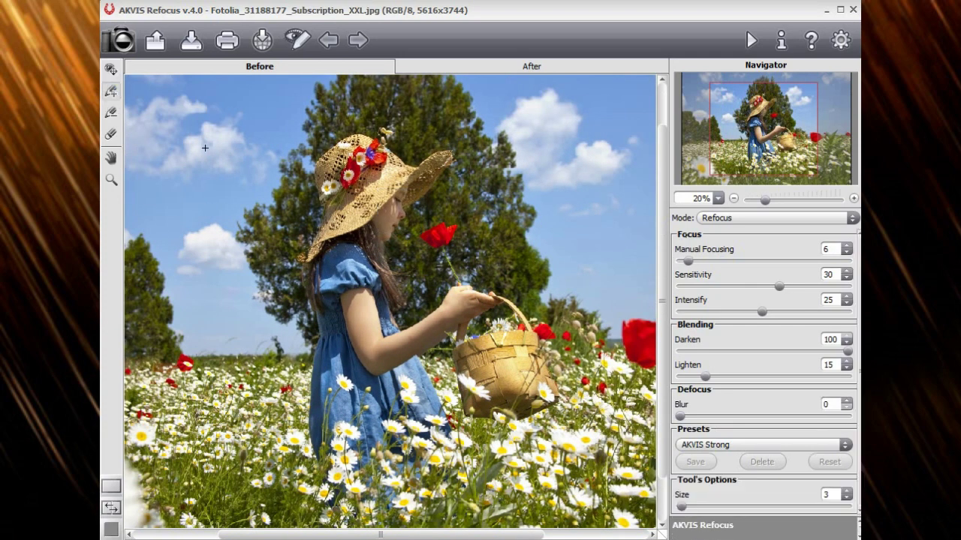
right_click(331, 192)
mouse_move(326, 169)
mouse_down()
mouse_move(313, 405)
mouse_move(328, 377)
mouse_move(353, 369)
mouse_move(342, 414)
mouse_move(368, 376)
mouse_move(380, 402)
mouse_move(422, 375)
mouse_move(426, 409)
mouse_move(412, 352)
mouse_move(455, 325)
mouse_move(459, 350)
mouse_move(482, 368)
mouse_move(486, 409)
mouse_move(544, 373)
mouse_move(533, 342)
mouse_move(474, 340)
mouse_move(495, 299)
mouse_up()
right_click(495, 299)
mouse_move(525, 316)
mouse_down()
mouse_move(514, 316)
mouse_move(531, 338)
mouse_up()
mouse_move(469, 292)
mouse_down()
mouse_move(409, 337)
mouse_move(417, 330)
mouse_move(390, 289)
mouse_move(385, 224)
mouse_move(432, 184)
mouse_move(417, 159)
mouse_move(353, 137)
mouse_move(321, 174)
mouse_up()
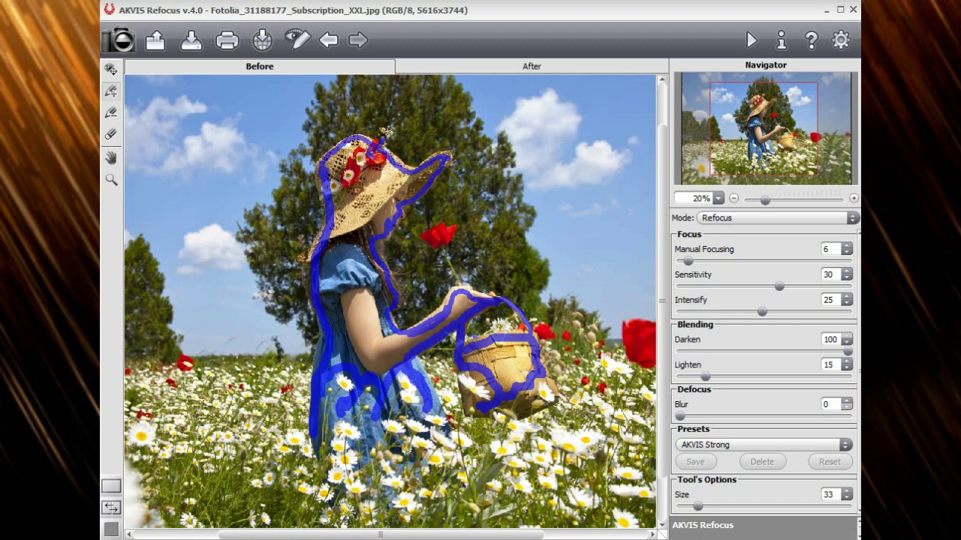
right_click(441, 243)
drag(460, 259, 450, 261)
Mark the background around the girl, basket and poppy with the red background pencil at size 100
click(111, 113)
right_click(300, 180)
drag(319, 197, 390, 196)
mouse_move(300, 180)
mouse_down()
mouse_move(287, 426)
mouse_move(439, 434)
mouse_move(443, 366)
mouse_move(469, 439)
mouse_move(537, 437)
mouse_move(553, 325)
mouse_move(517, 302)
mouse_move(469, 210)
mouse_move(408, 244)
mouse_move(419, 256)
mouse_move(413, 126)
mouse_move(293, 161)
mouse_move(294, 180)
mouse_up()
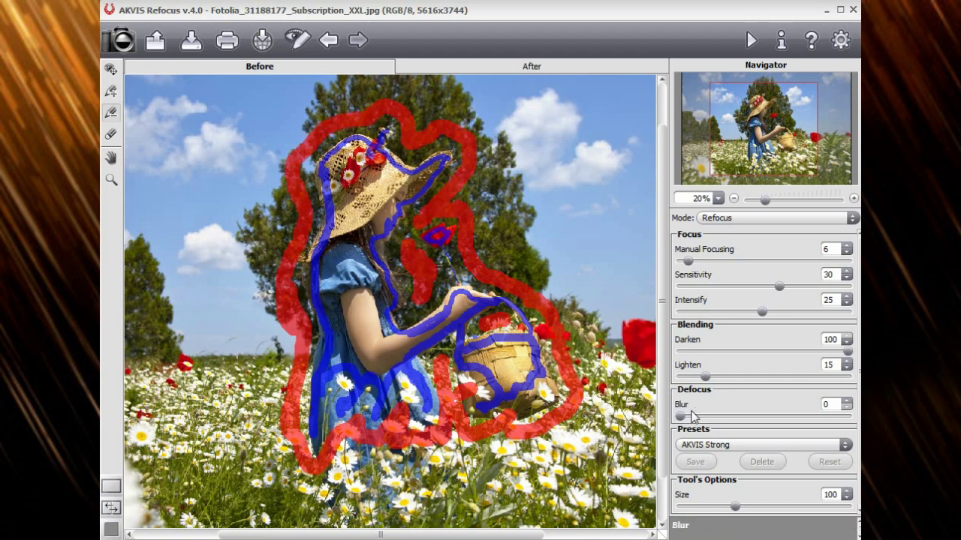
Process the photo with Defocus Blur set to 90 and compare the result with the original
drag(680, 417, 832, 424)
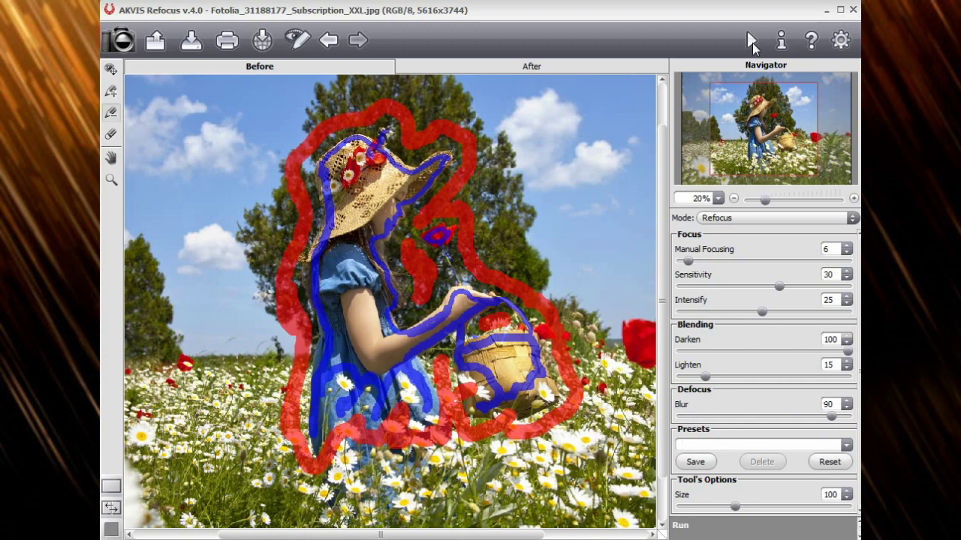
click(751, 42)
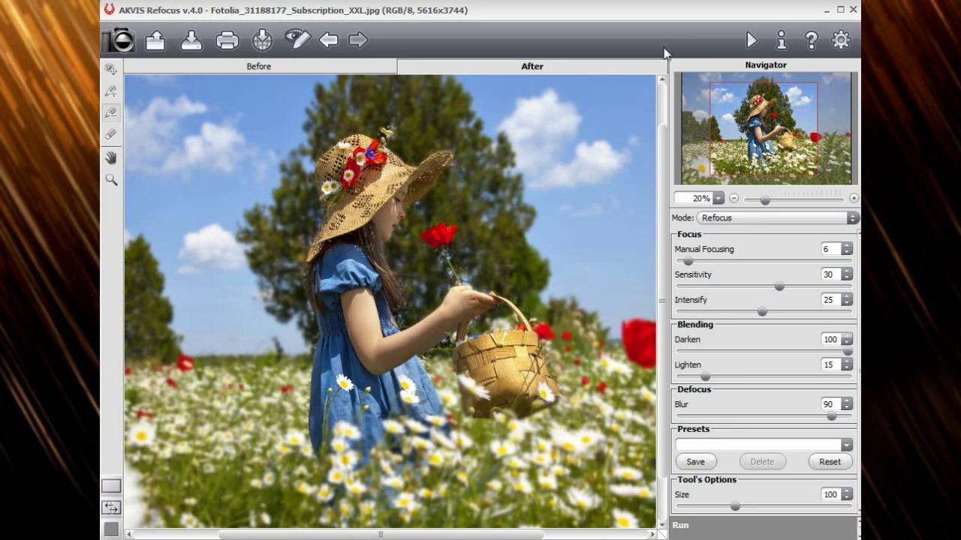
click(734, 199)
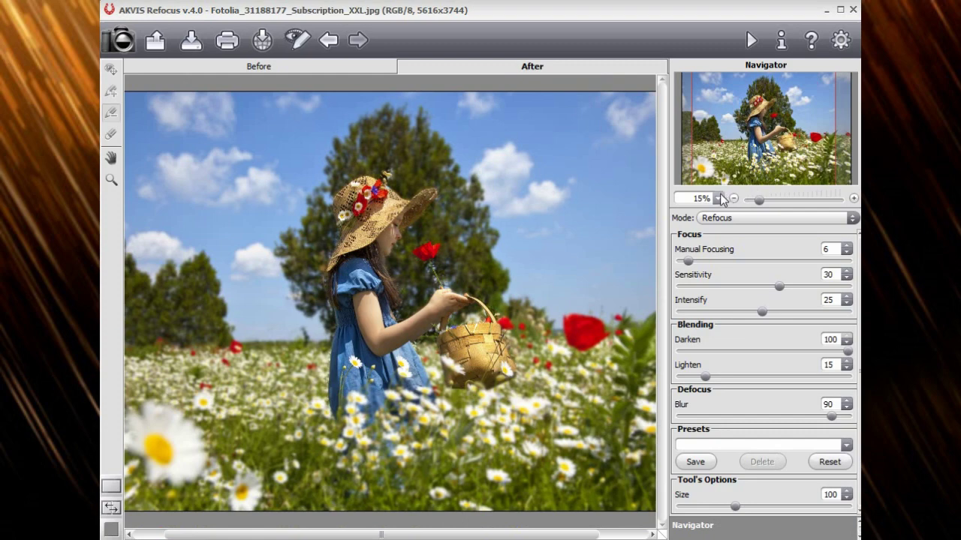
click(358, 67)
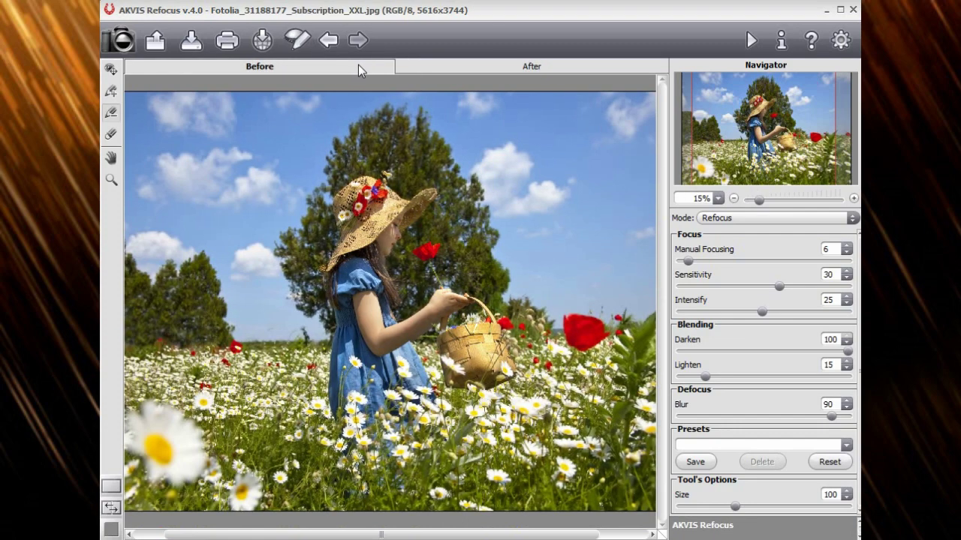
click(415, 68)
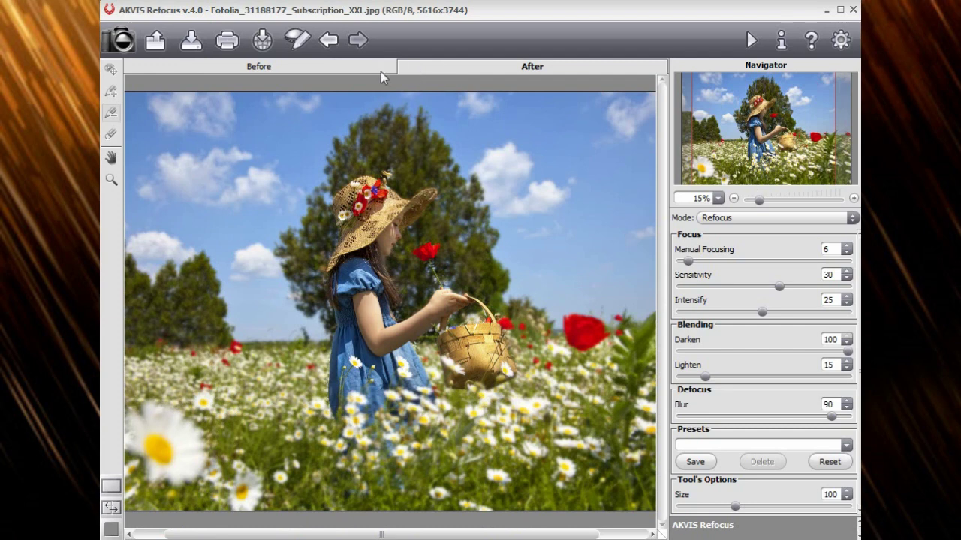
Save the processed image as the JPEG file girl1 at quality 90 with Exif / IPTC data kept
click(192, 44)
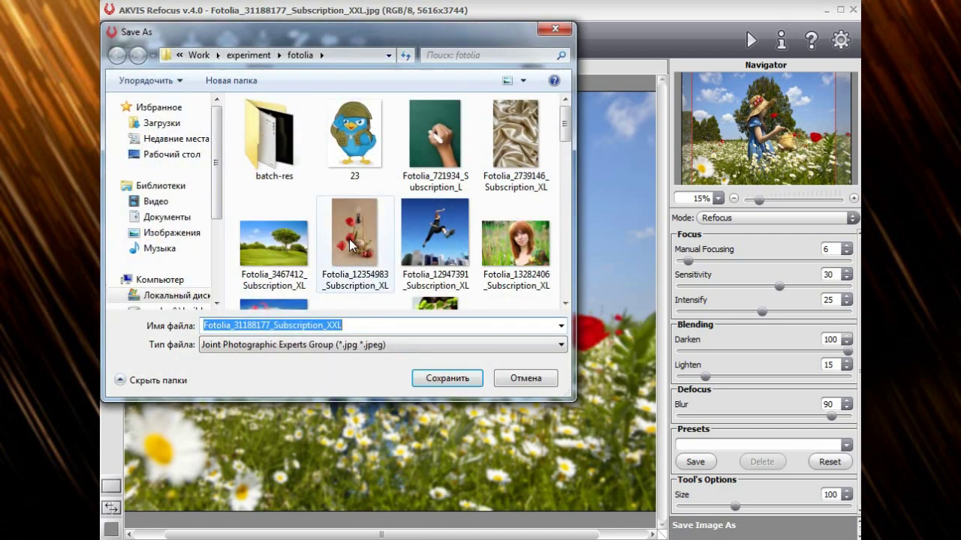
text(girl)
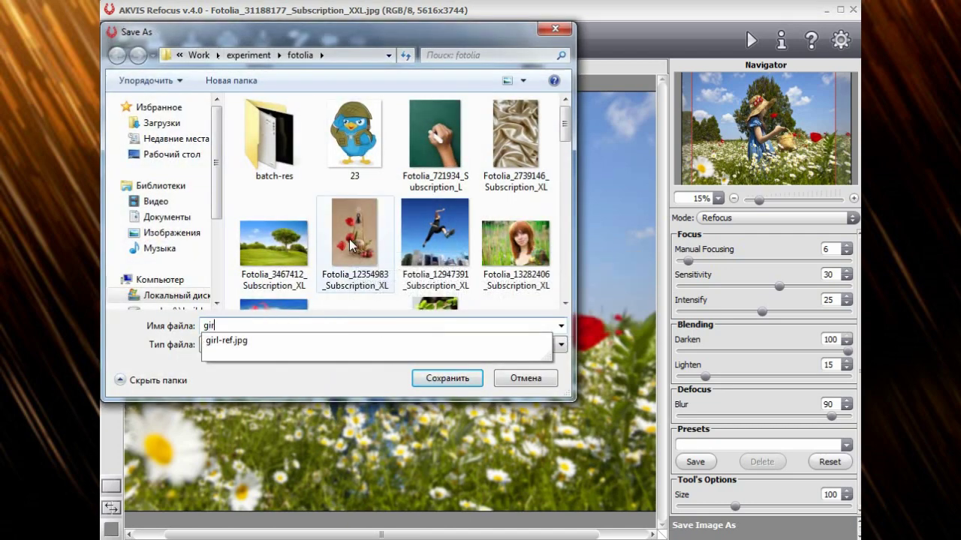
text(1)
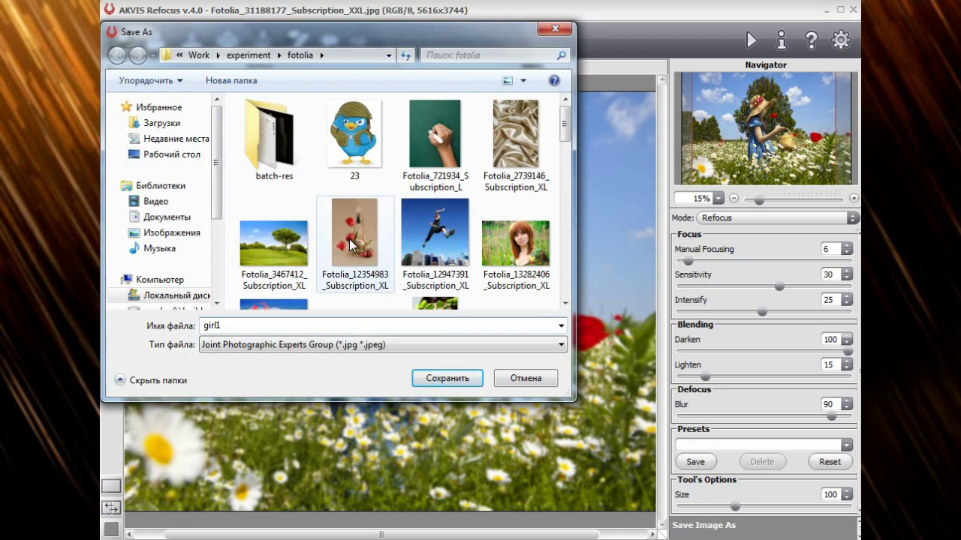
click(437, 381)
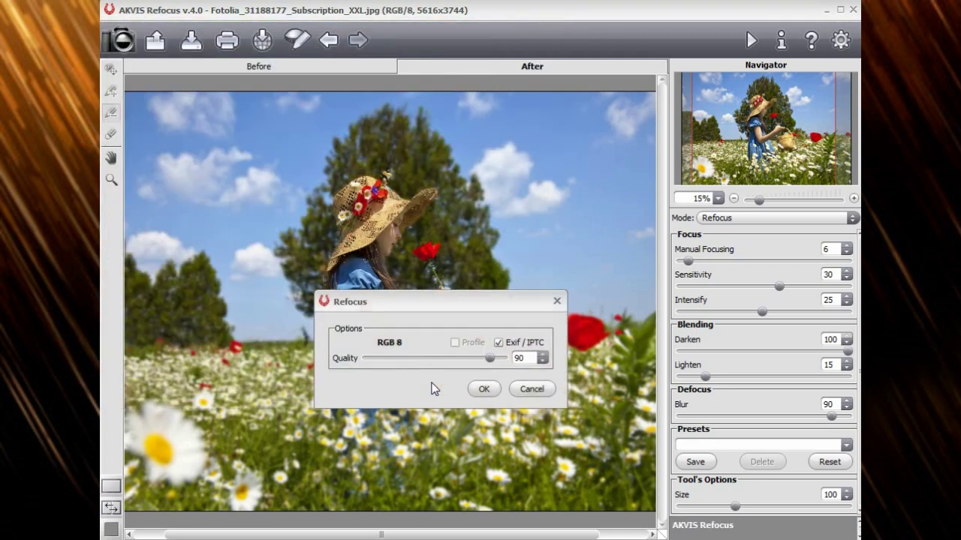
click(484, 389)
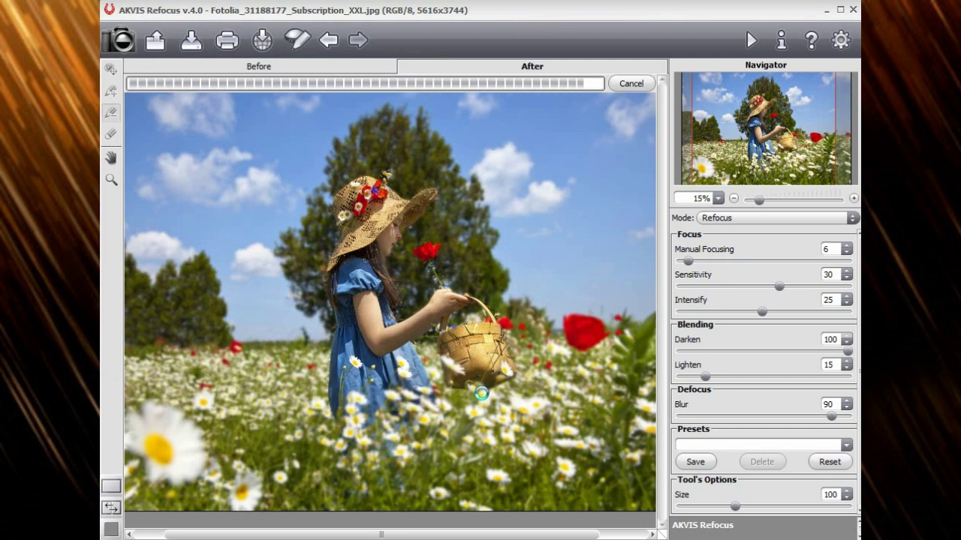
Switch to Tilt-Shift mode, then widen and reposition the sharp band over the girl
click(745, 219)
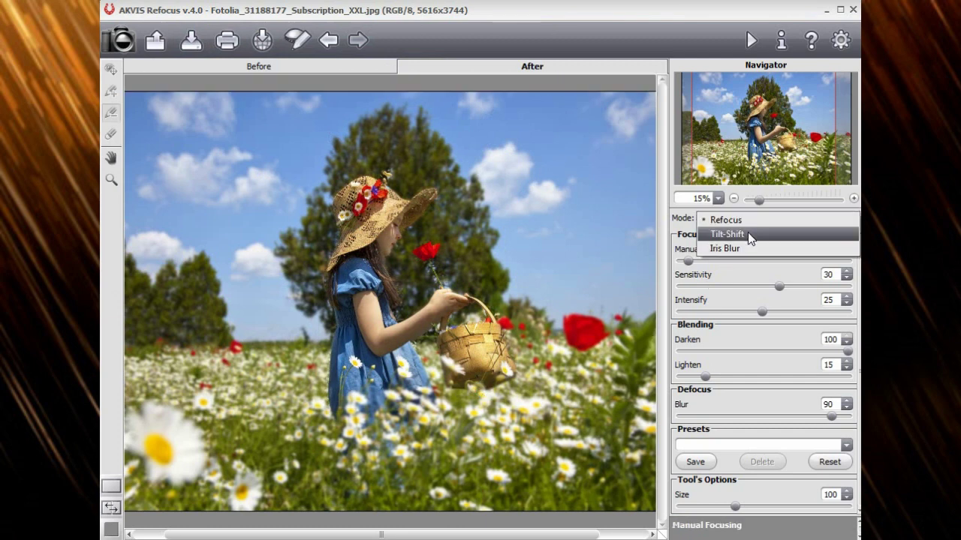
click(748, 234)
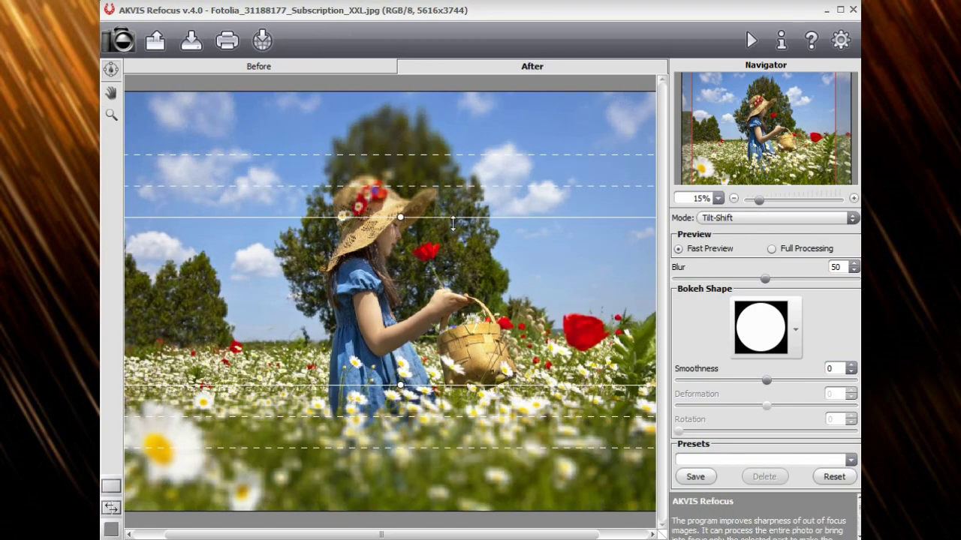
drag(481, 283, 485, 244)
drag(494, 184, 496, 158)
drag(483, 235, 483, 239)
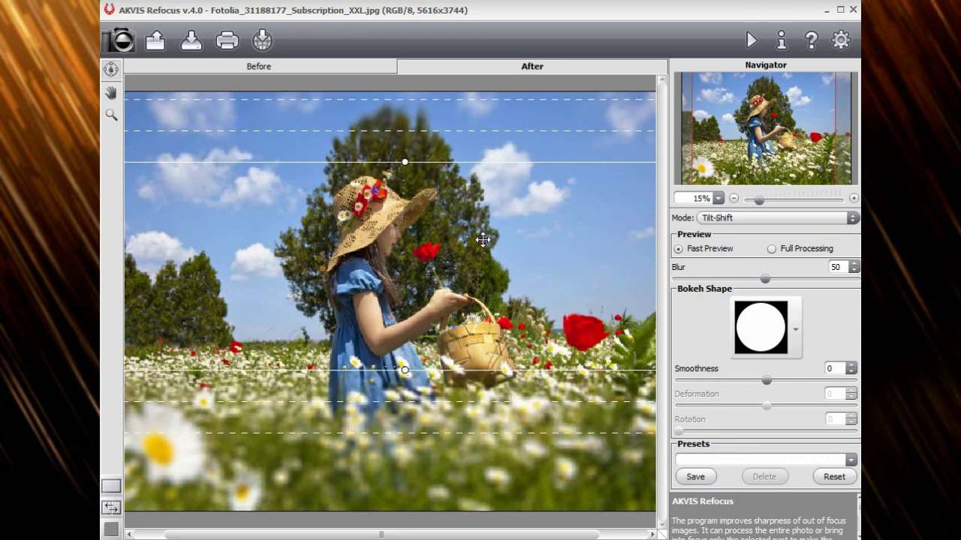
Shift the sharp band slightly up, tighten its upper blur transition and narrow the band slightly around the girl
mouse_move(463, 189)
mouse_down()
mouse_move(460, 171)
mouse_move(458, 184)
mouse_up()
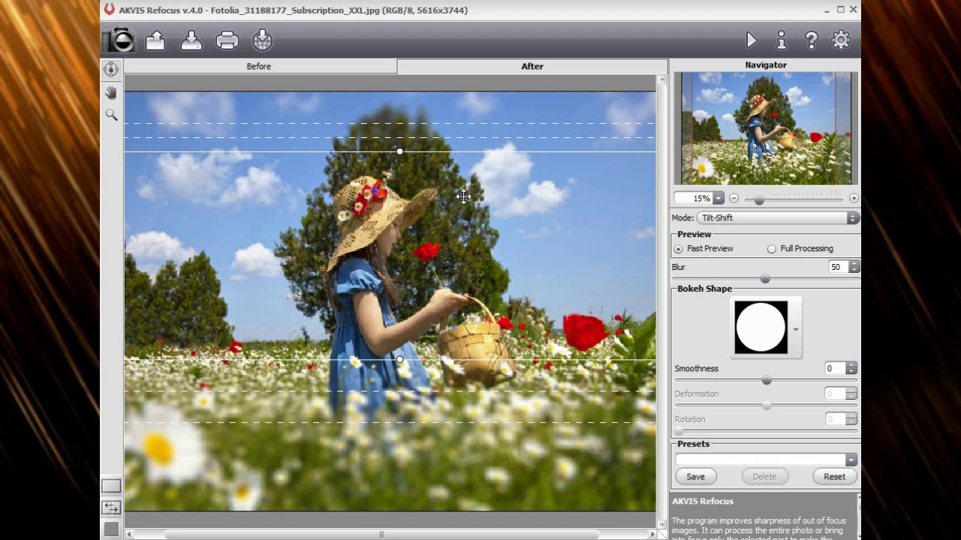
click(718, 200)
click(717, 216)
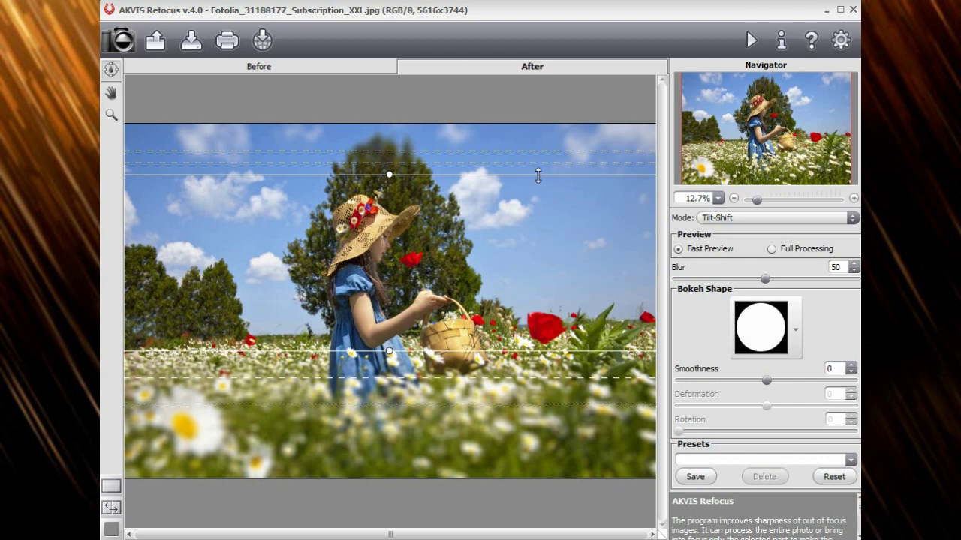
mouse_move(537, 175)
mouse_down()
mouse_move(538, 167)
mouse_move(539, 179)
mouse_up()
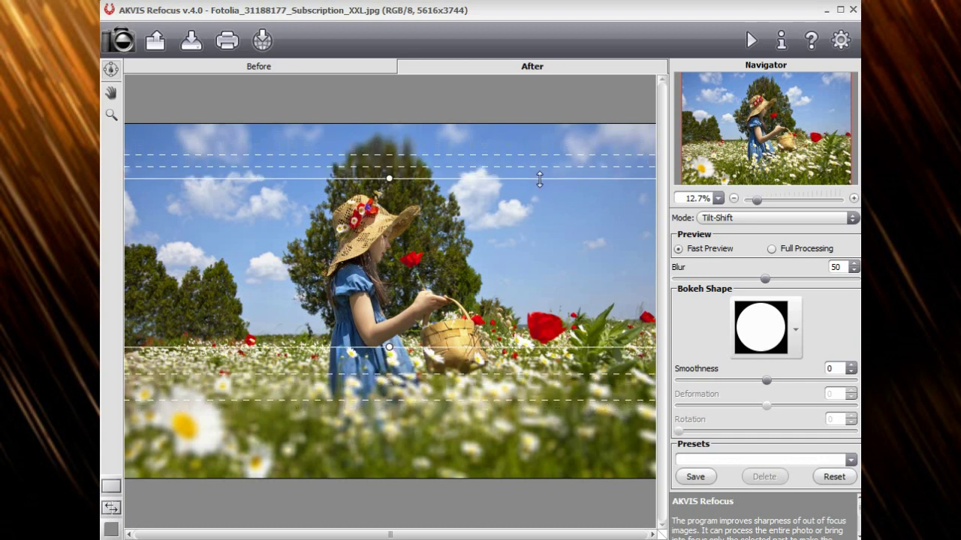
Process the photo with the tilt-shift settings and view the original for comparison
click(749, 41)
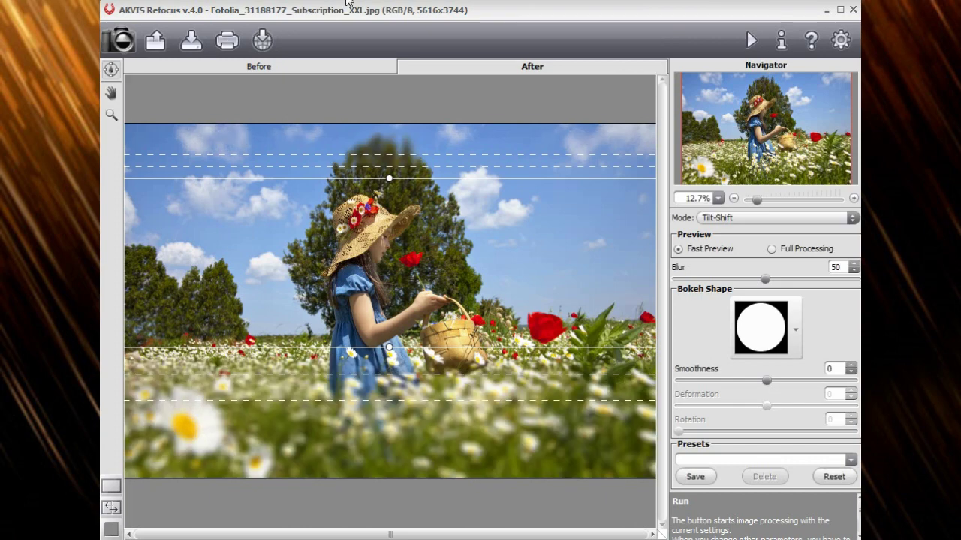
click(384, 65)
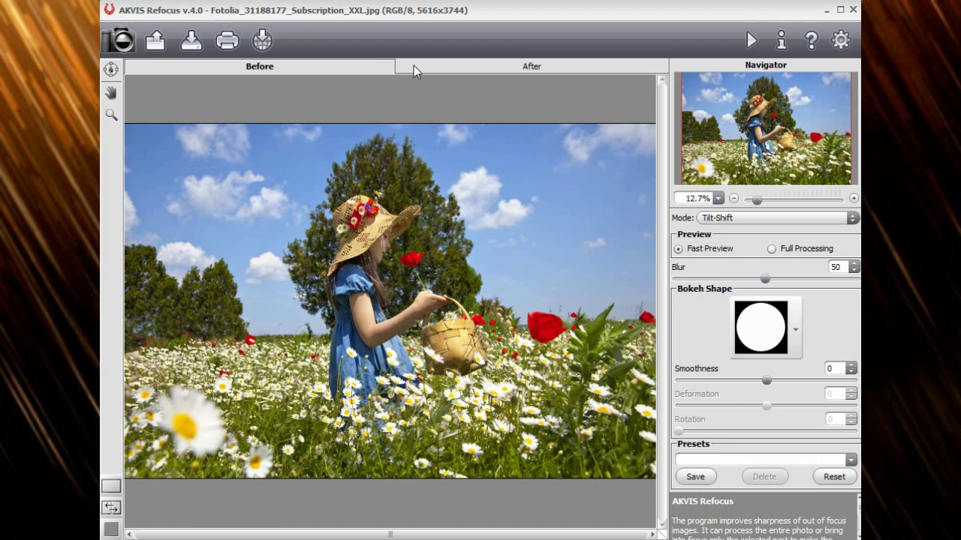
Return to the processed tilt-shift image and save it as the JPEG file girl2 at quality 90 with Exif / IPTC data kept
click(416, 65)
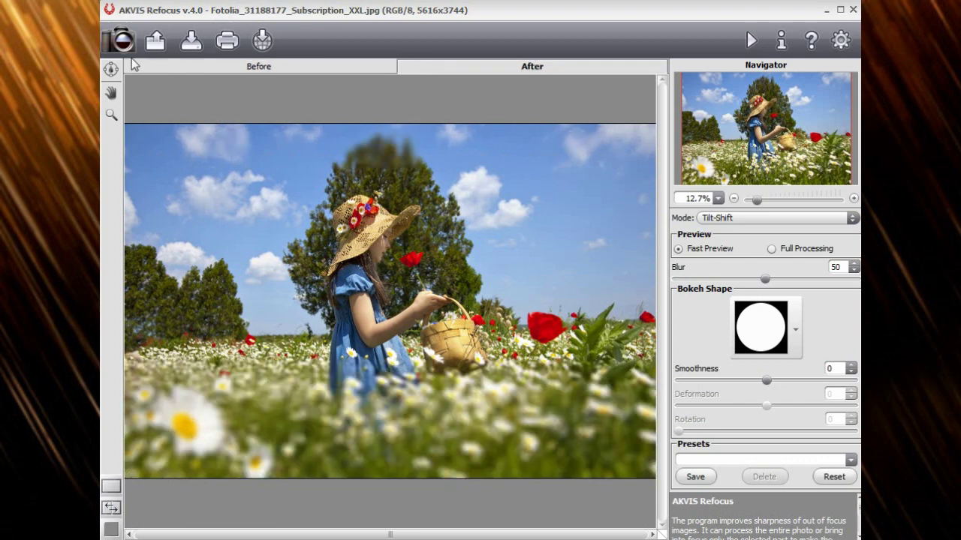
click(191, 43)
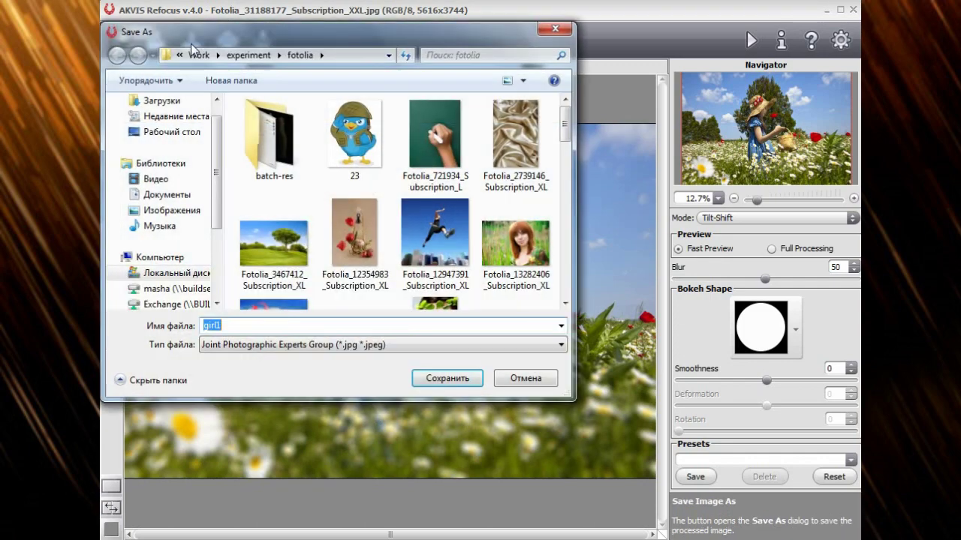
text(girl2)
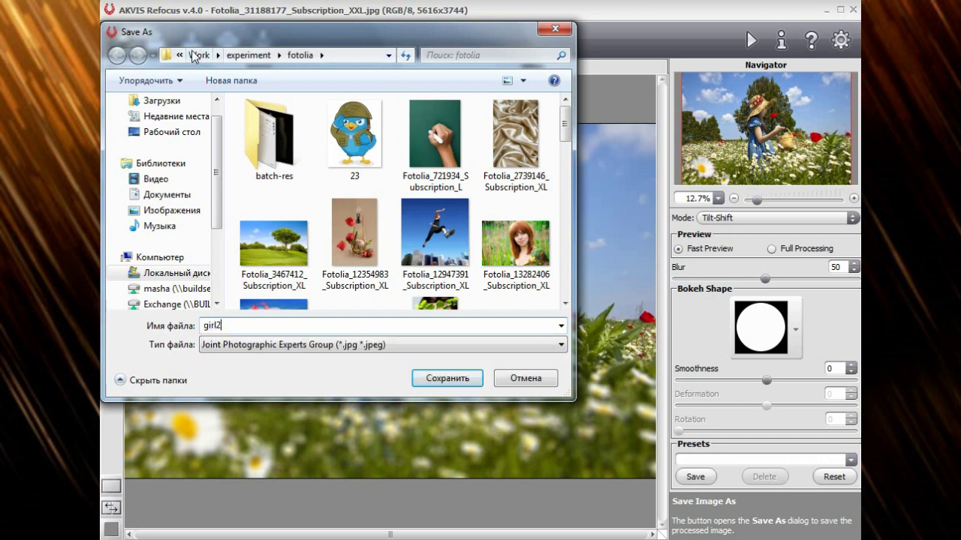
key(Return)
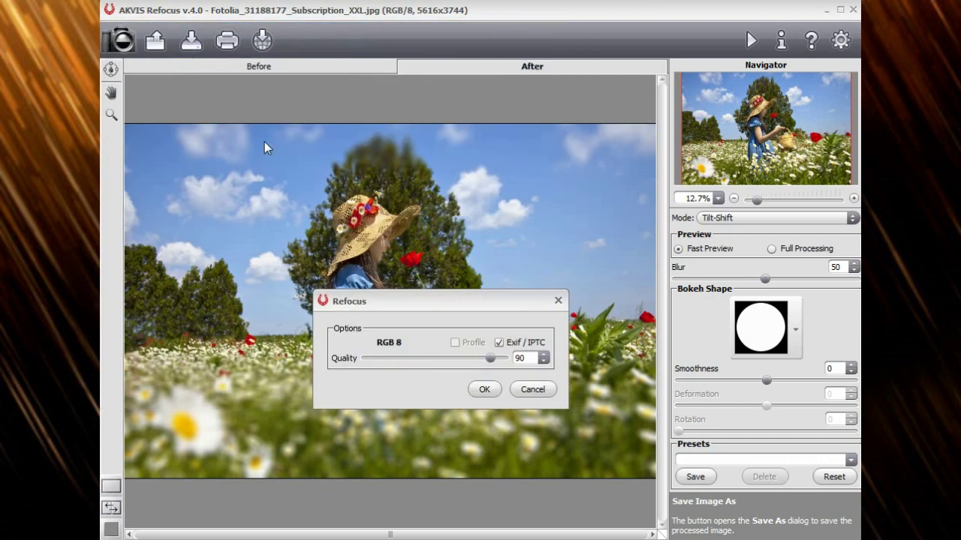
click(470, 392)
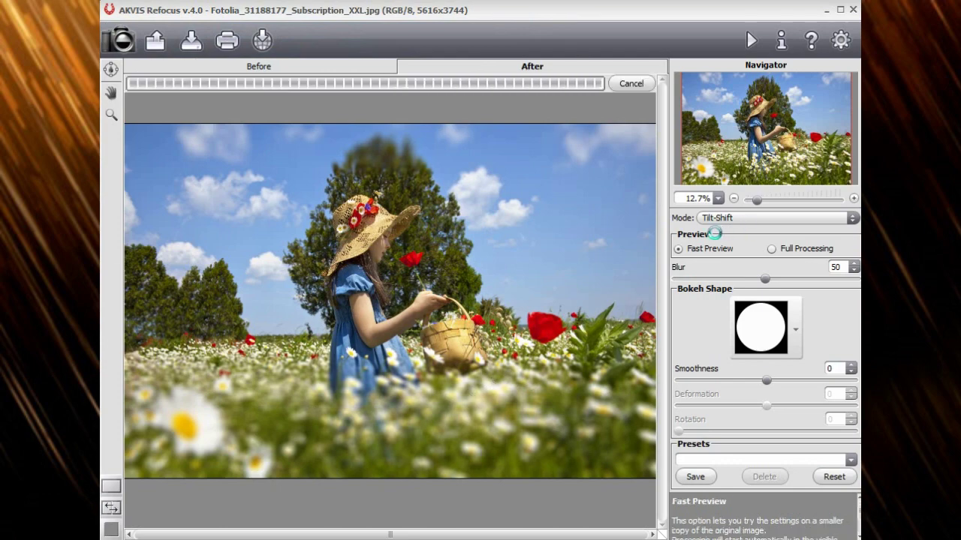
Switch to Iris Blur mode and enlarge the inner sharp ellipse into a near circle around the girl
click(736, 218)
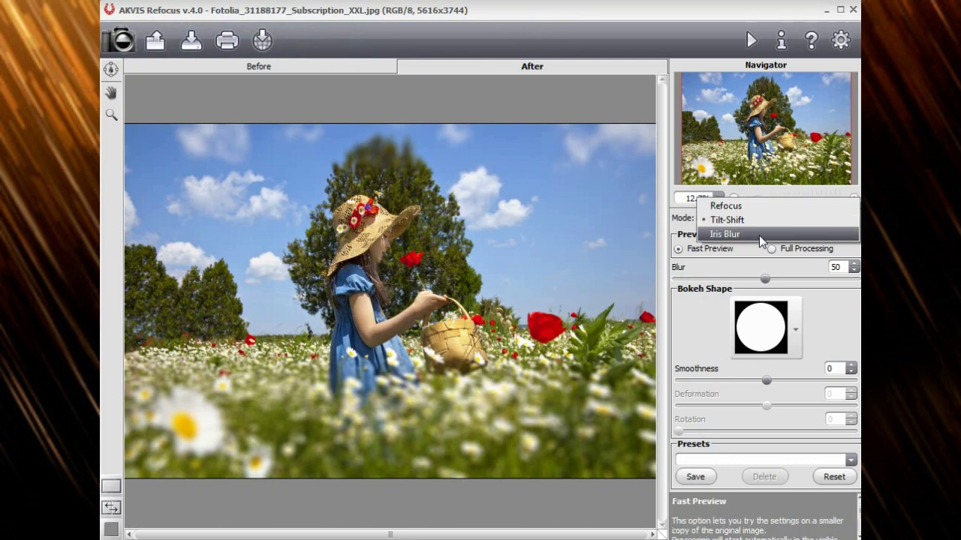
click(759, 235)
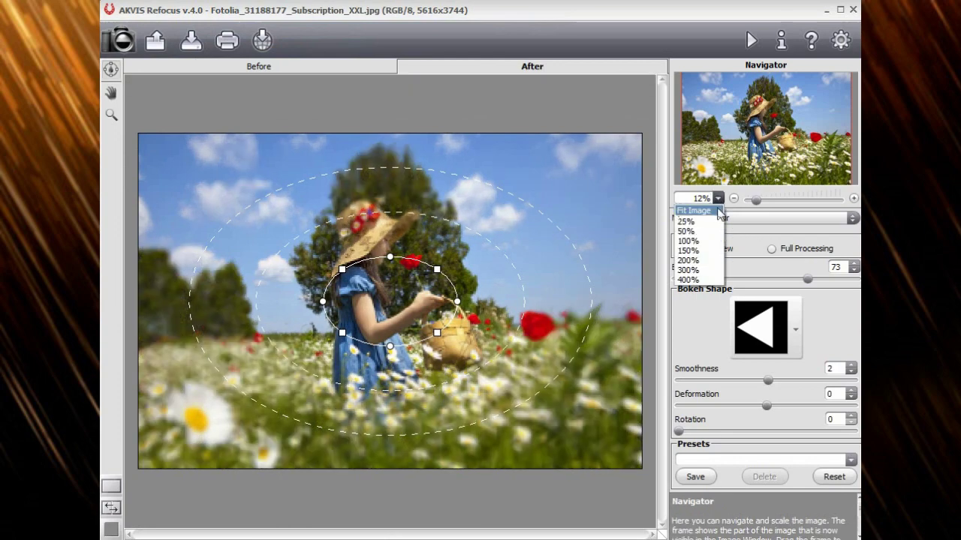
click(716, 204)
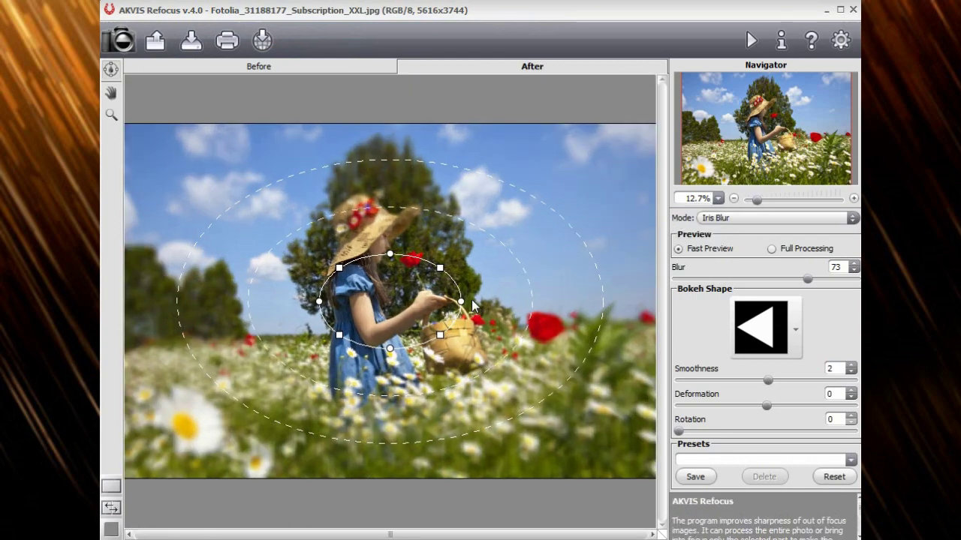
drag(471, 302, 492, 303)
drag(390, 348, 396, 403)
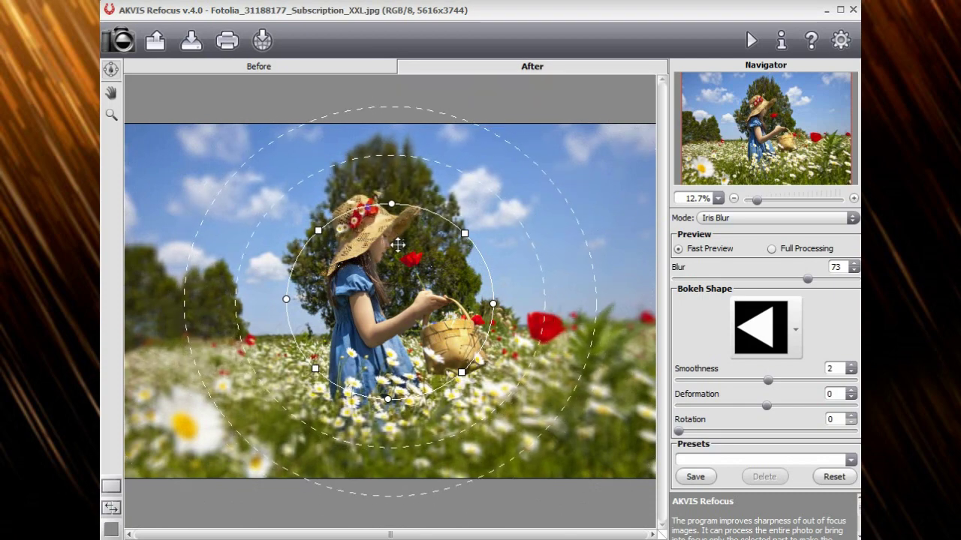
Reshape the sharp area into a larger rounded square taking in the girl and the red poppy beside her basket, tilted counter-clockwise
drag(476, 335, 523, 280)
drag(421, 369, 455, 364)
drag(515, 366, 529, 378)
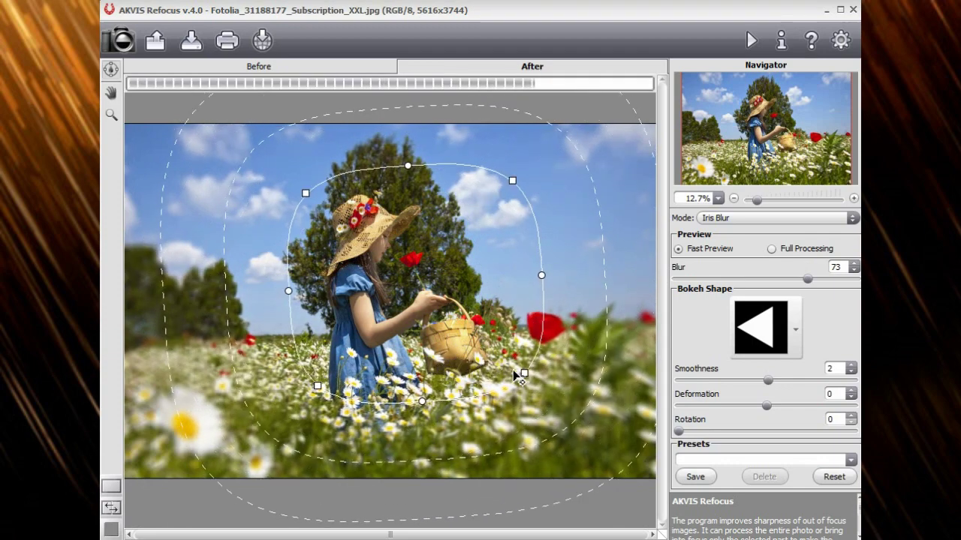
drag(545, 279, 539, 258)
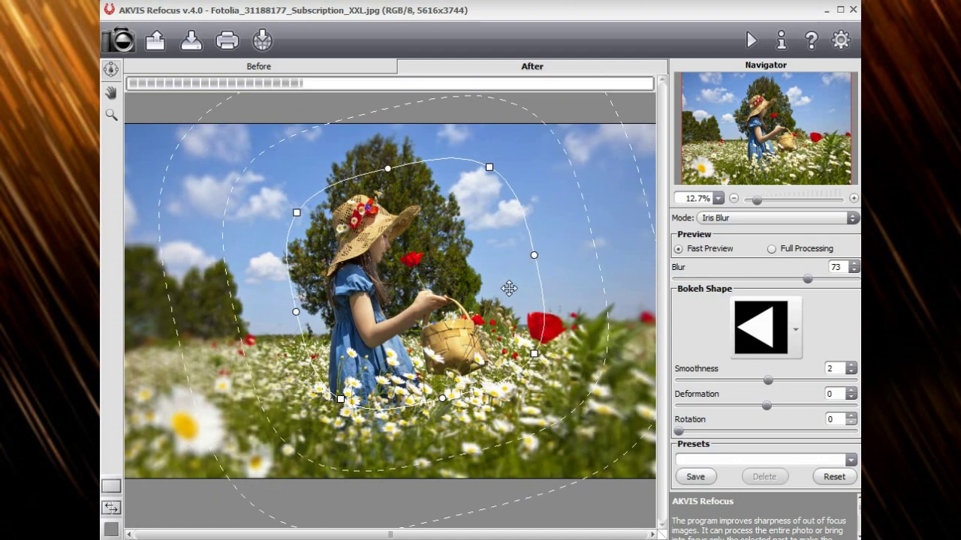
drag(443, 398, 458, 383)
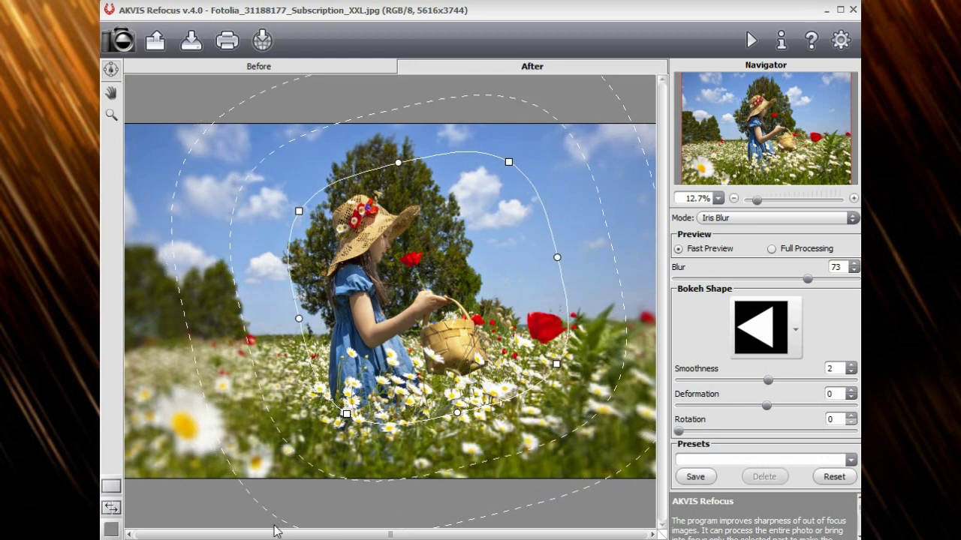
Pull the outer blur boundary closer to the sharp area and set the blur to 75
drag(274, 531, 290, 511)
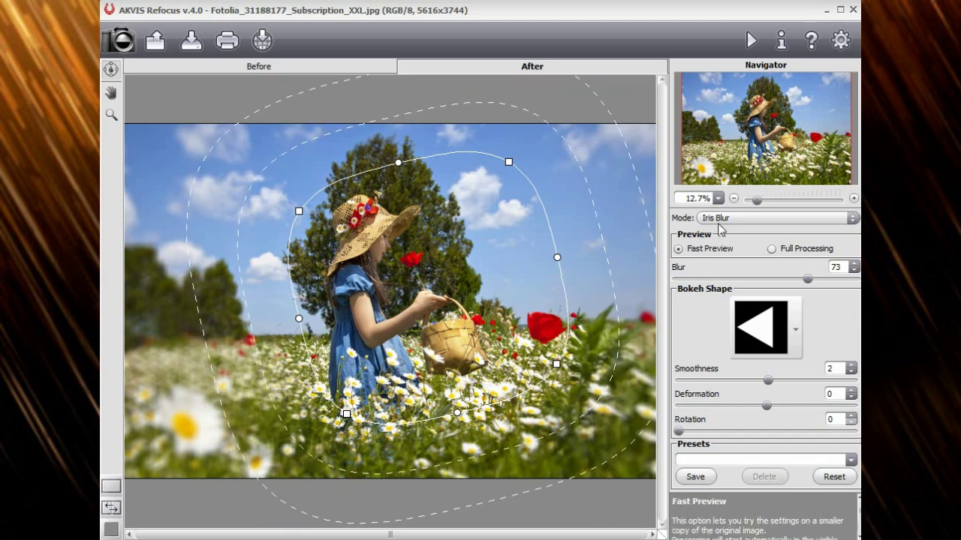
drag(644, 211, 636, 211)
click(853, 265)
click(853, 265)
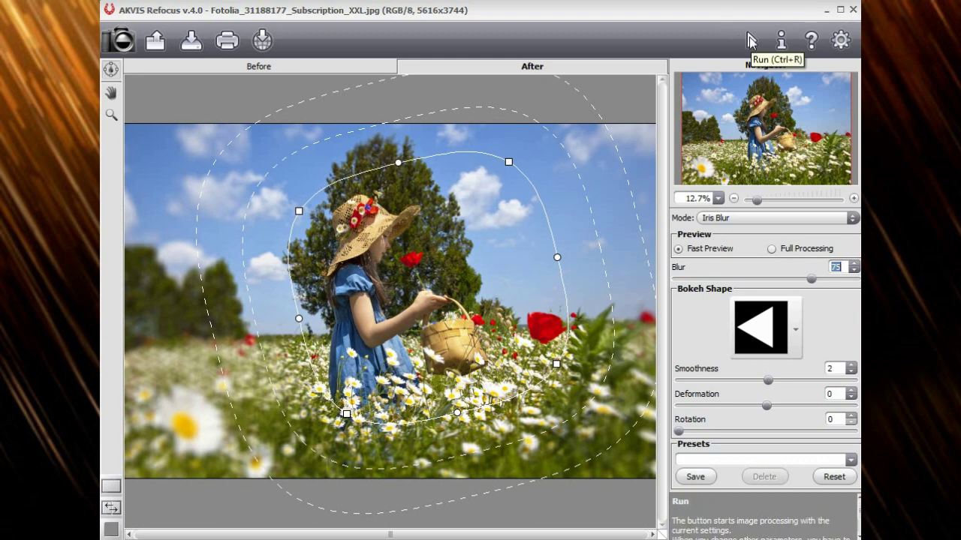
Process the photo with the Iris Blur settings and compare the result with the original
click(111, 73)
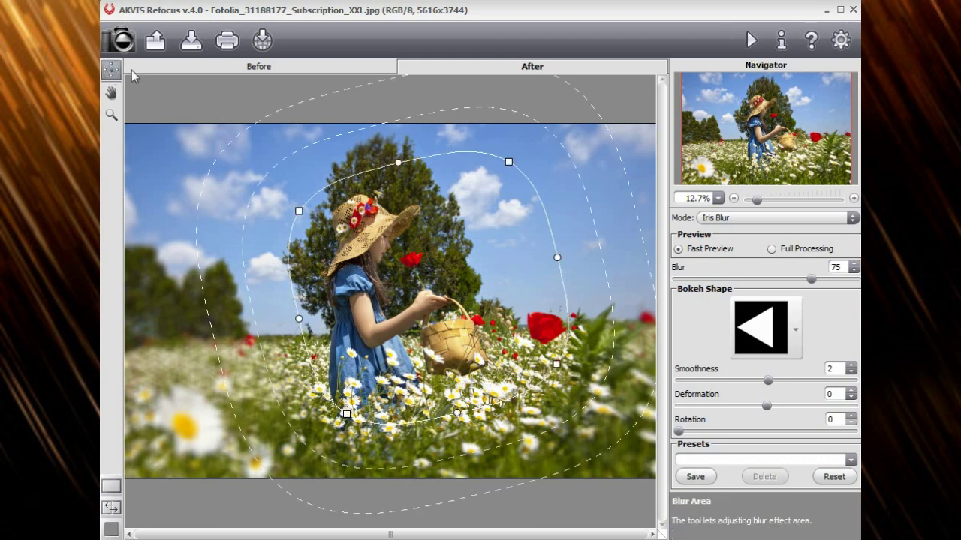
click(751, 39)
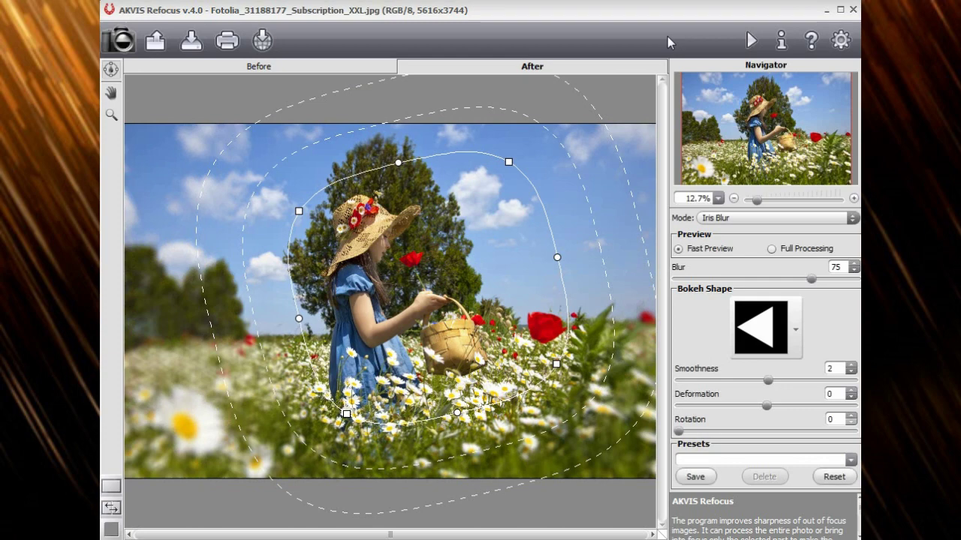
click(385, 67)
click(453, 66)
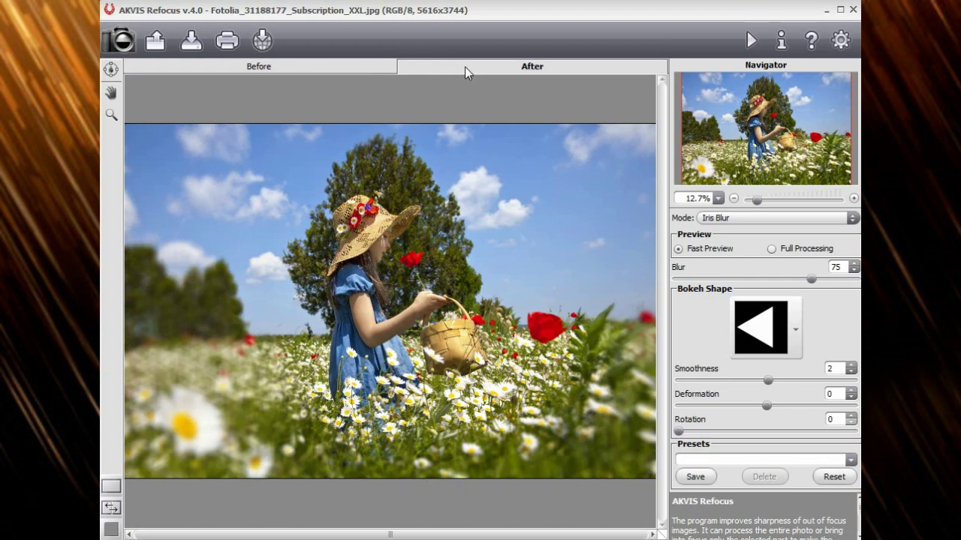
Save the Iris Blur result as the JPEG file girl3 at quality 90 with Exif / IPTC data kept
click(191, 45)
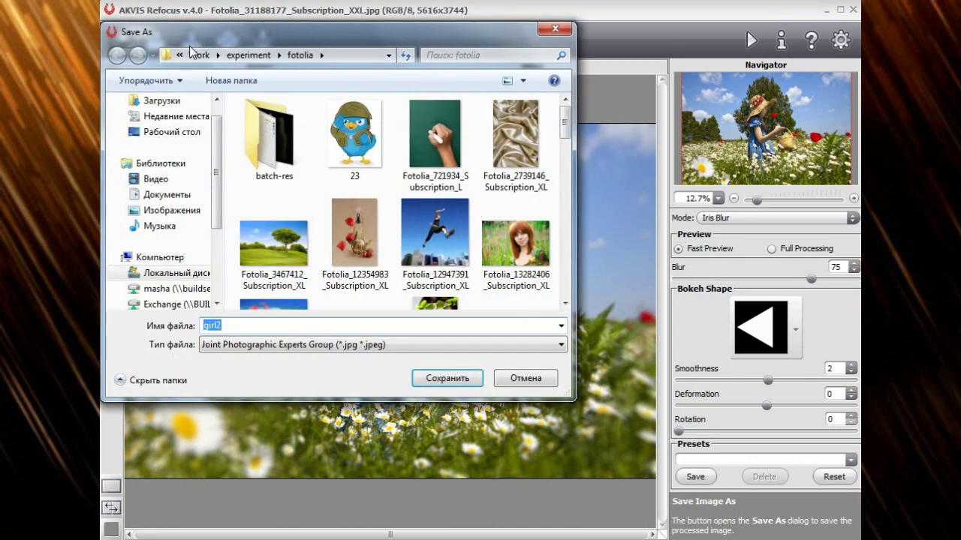
text(girl3)
key(Return)
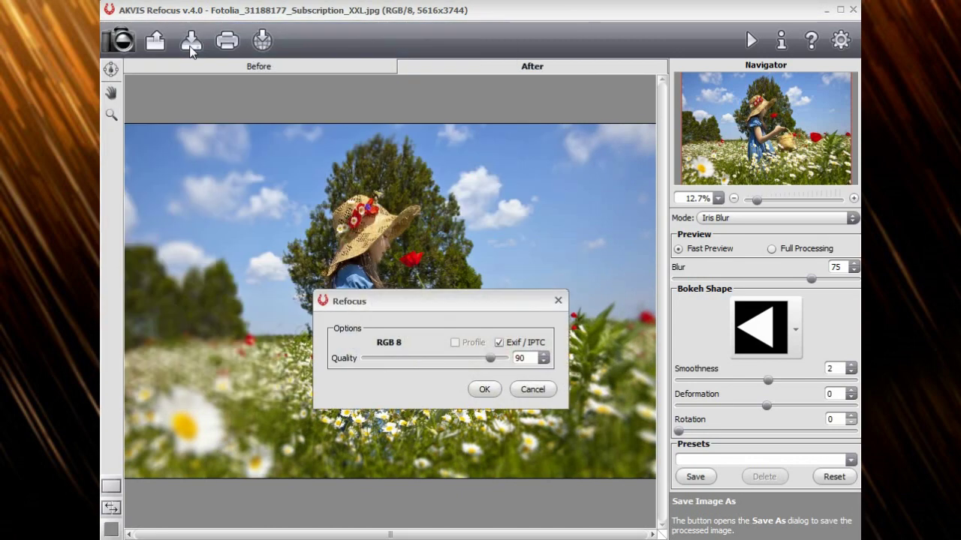
click(485, 389)
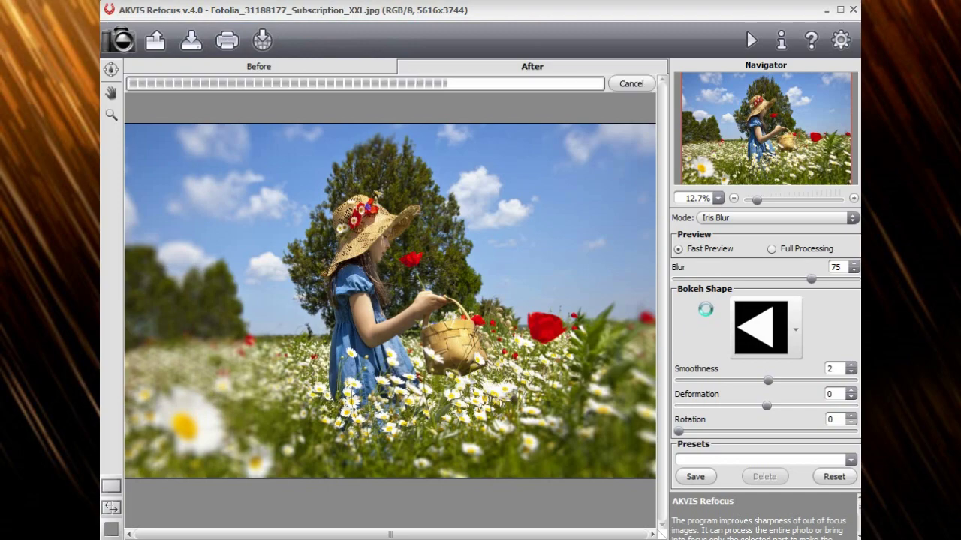